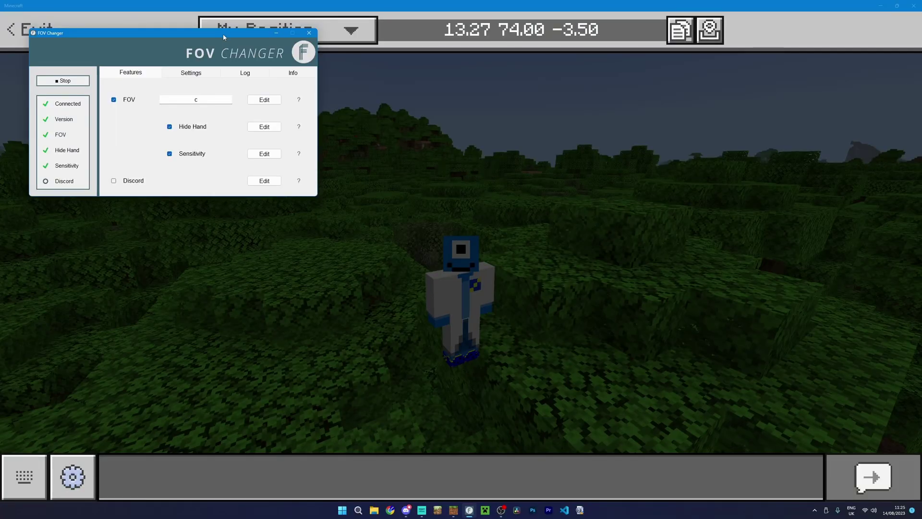
left_click_drag(222, 38, 533, 199)
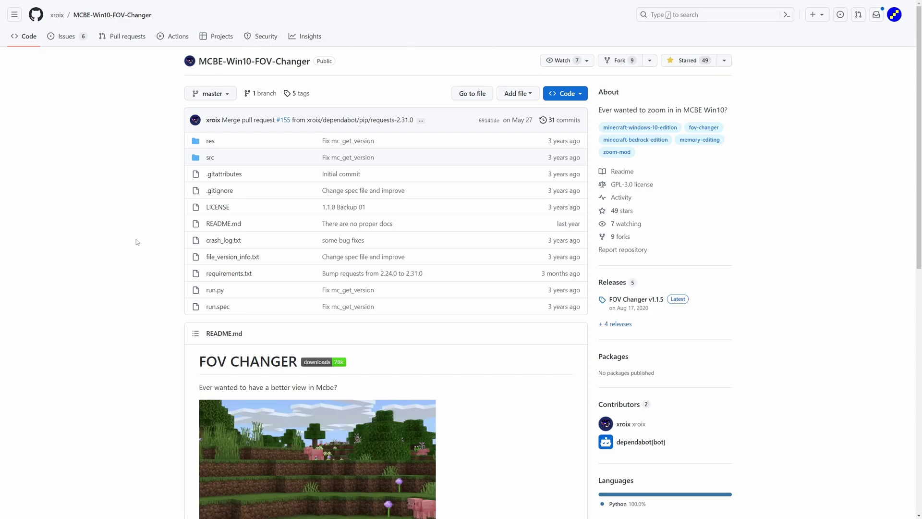
Step: Look through the MCBE-Win10-FOV-Changer GitHub page, including its contributors, features, compatible versions and the download and Discord links
scroll(136, 250, "down", 1)
scroll(135, 257, "up", 1)
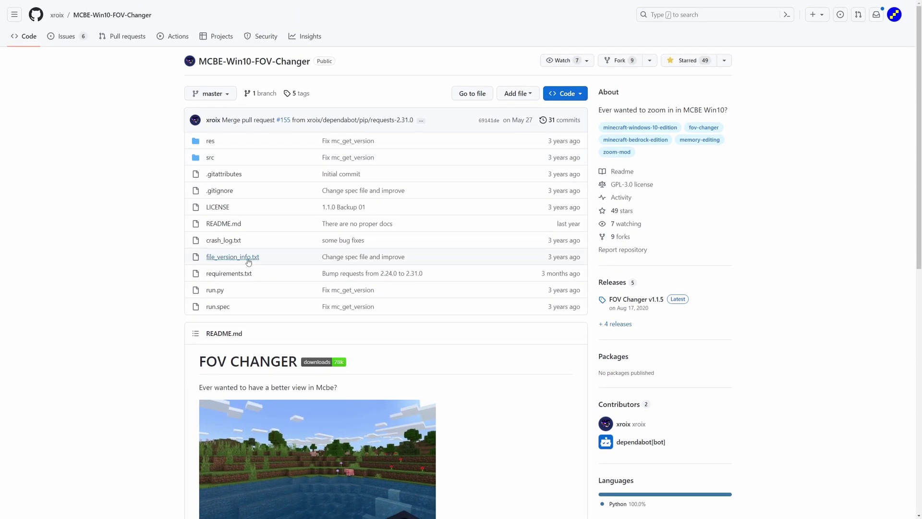
scroll(650, 339, "down", 3)
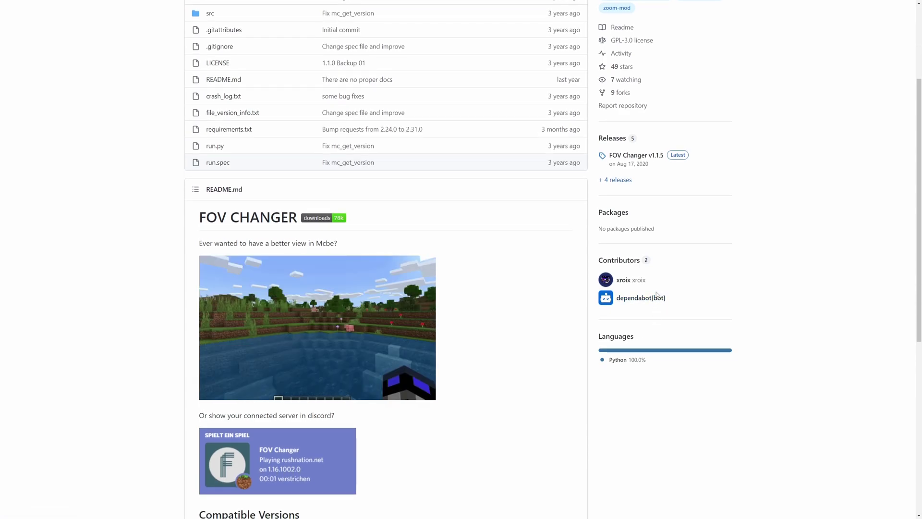
left_click_drag(646, 280, 617, 286)
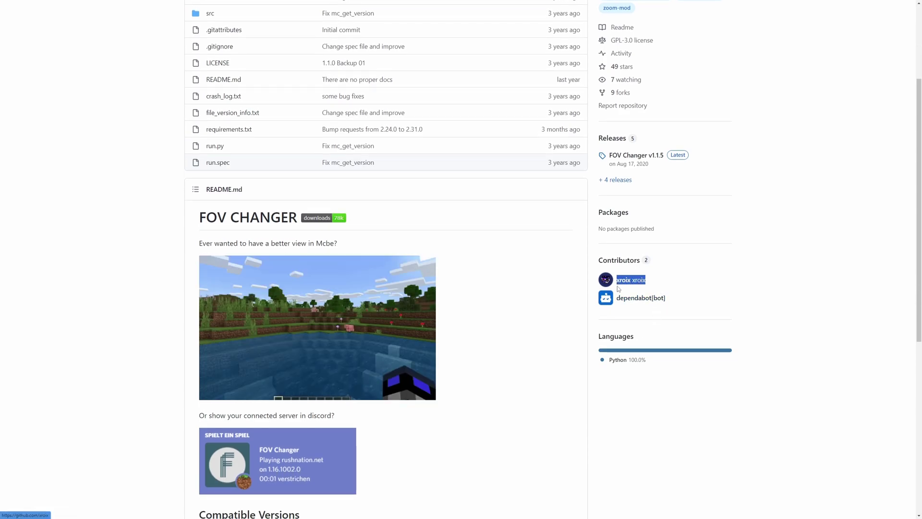
left_click(662, 284)
scroll(614, 285, "down", 3)
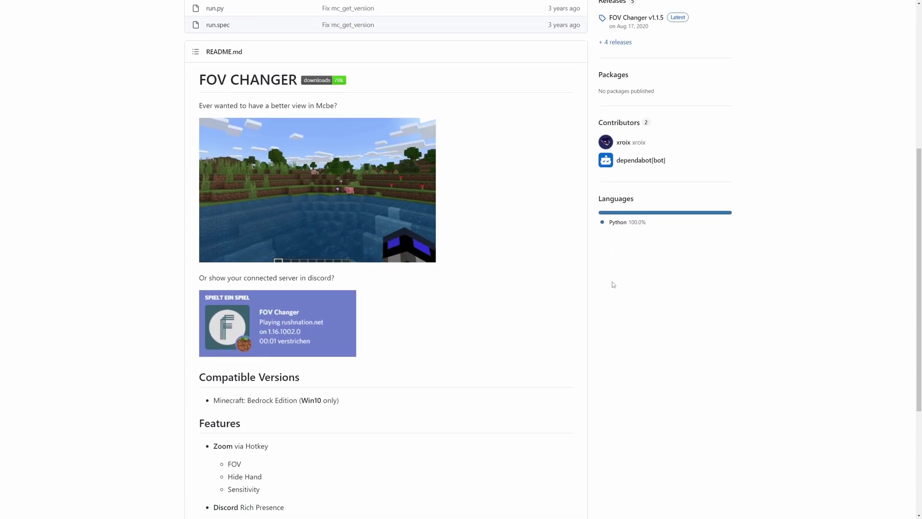
scroll(613, 285, "down", 4)
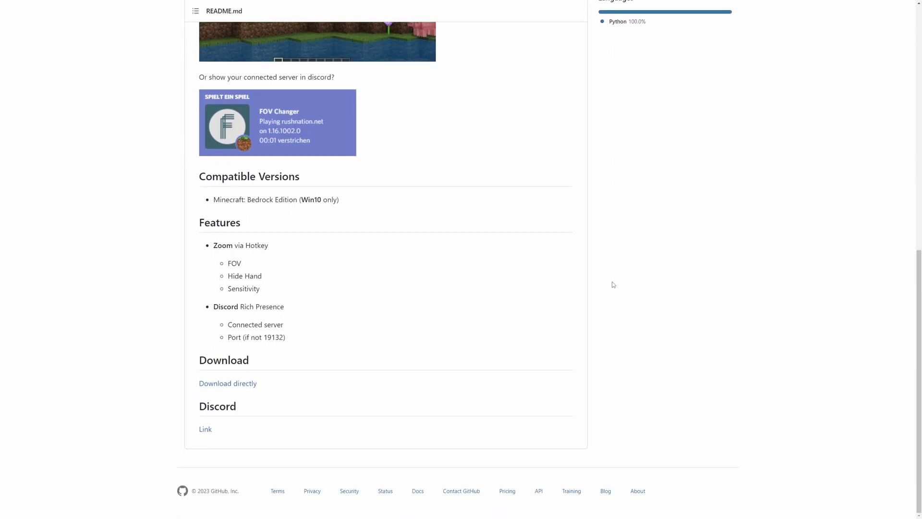
left_click_drag(215, 431, 201, 437)
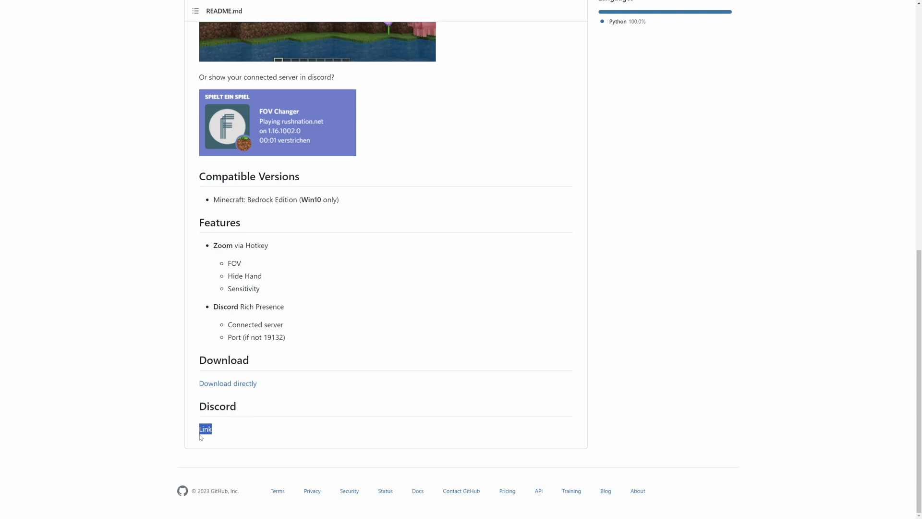
Step: Download FOV-Changer.zip through the README's direct download link and save it in Program files on Local SSD (G:)
left_click(227, 387)
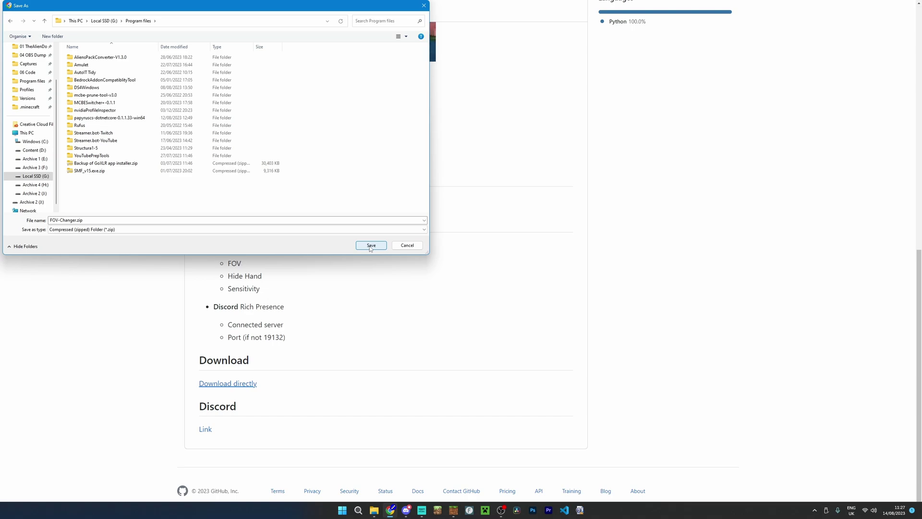
left_click(371, 245)
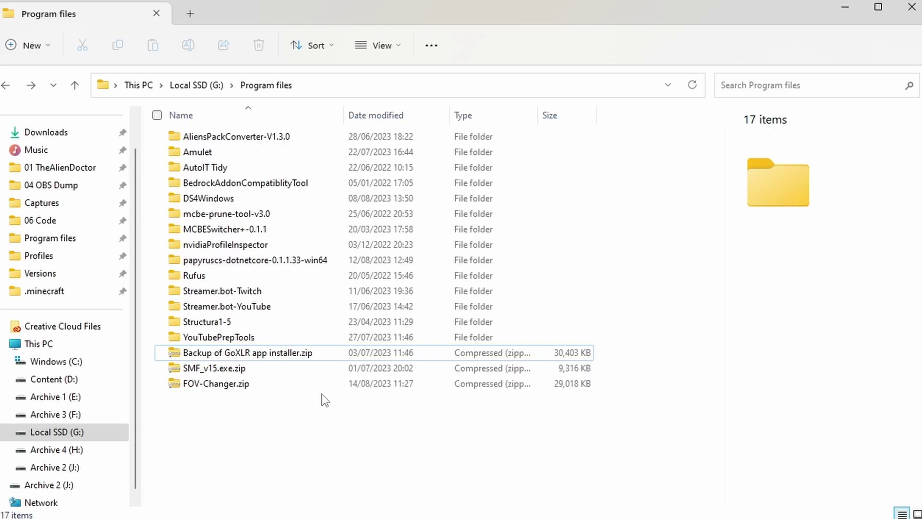
Step: Extract FOV-Changer.zip to G:\Program files\FOV-Changer and delete the zip archive
left_click(288, 389)
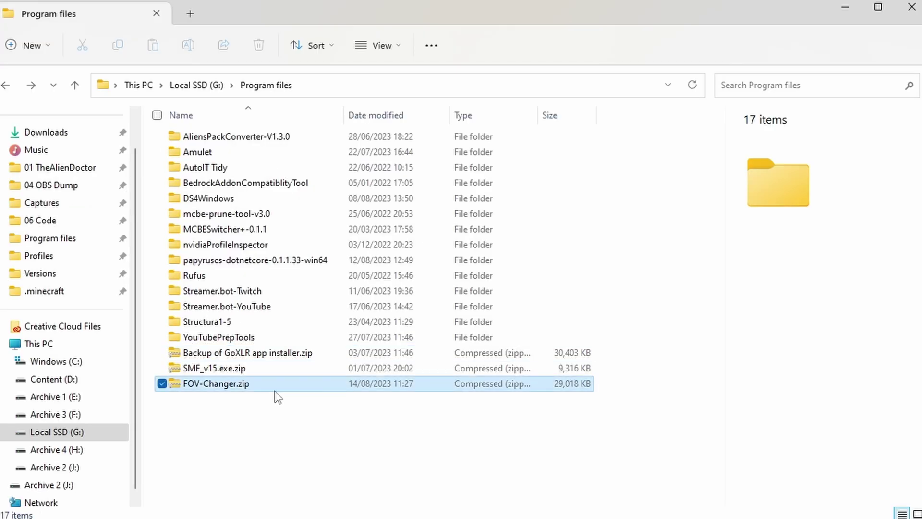
right_click(227, 388)
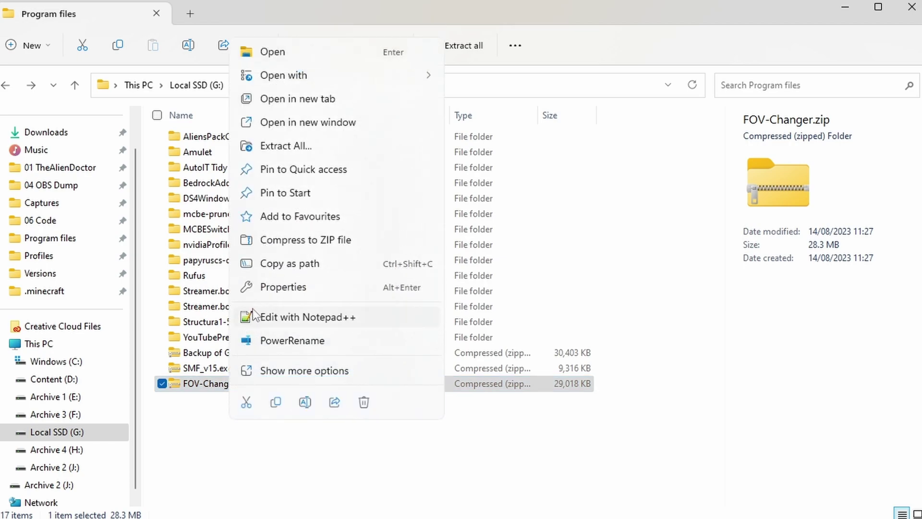
left_click(284, 146)
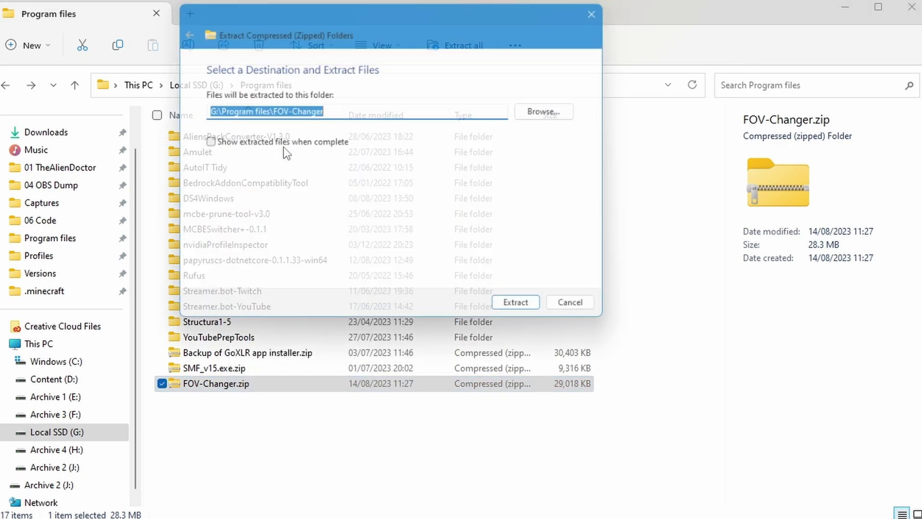
left_click(522, 311)
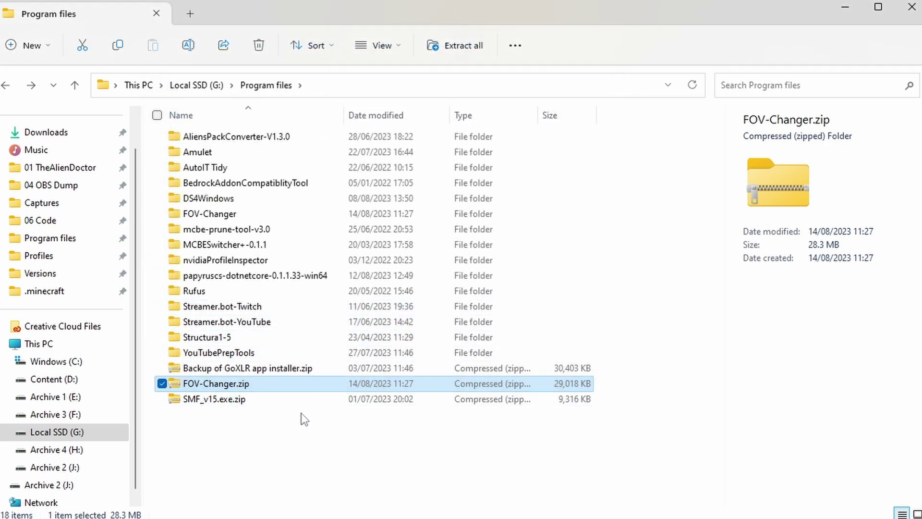
key("Delete")
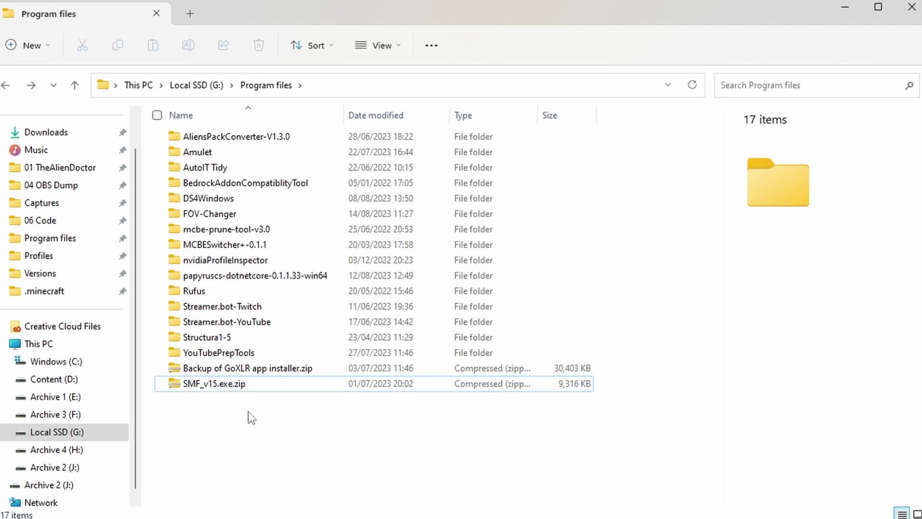
Step: Open the extracted FOV-Changer folder
left_click(192, 217)
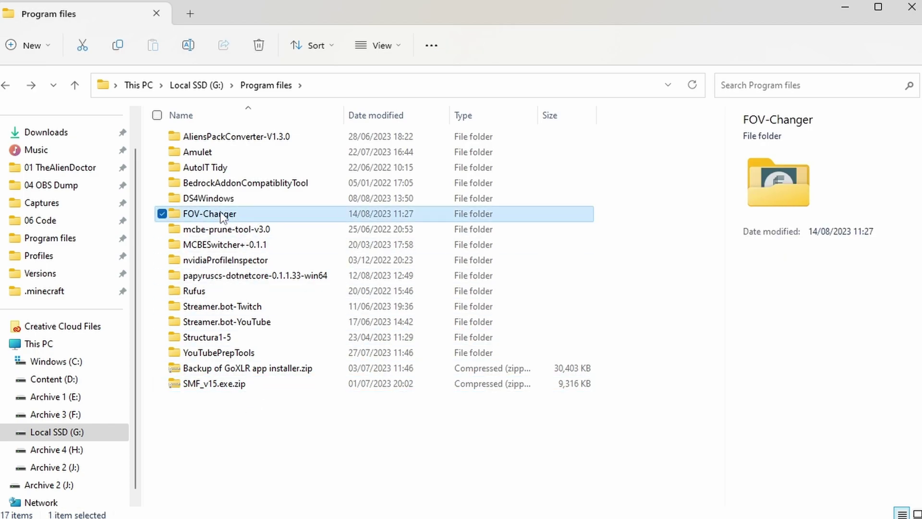
mouse_move(224, 217)
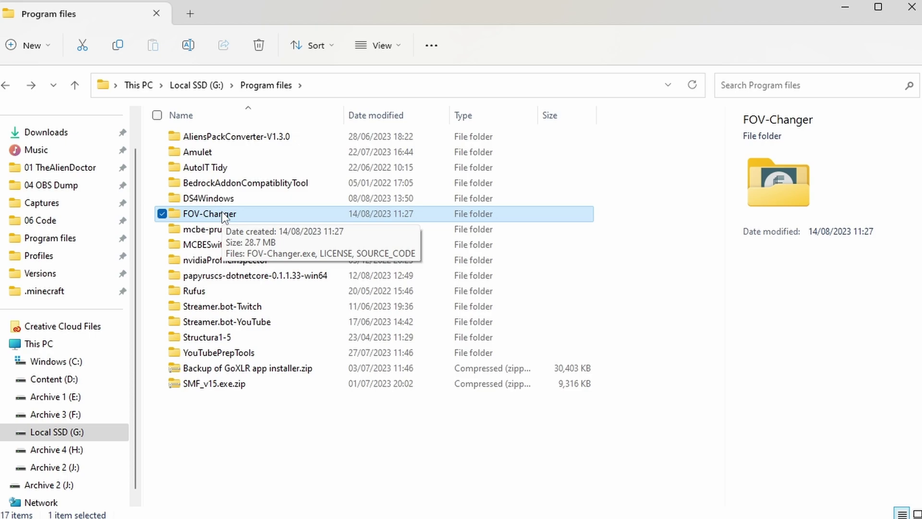
double_click(224, 217)
Step: Inspect the contents of the LICENSE and SOURCE_CODE files in the FOV-Changer folder, and close the text editor
mouse_move(304, 250)
left_mouse_down()
mouse_move(326, 143)
mouse_move(290, 252)
left_mouse_up()
left_click(301, 139)
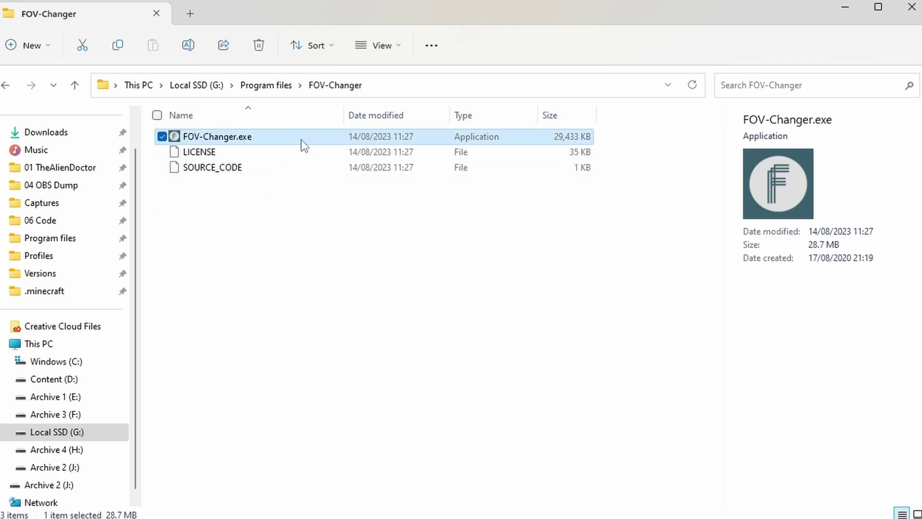
left_click(273, 152)
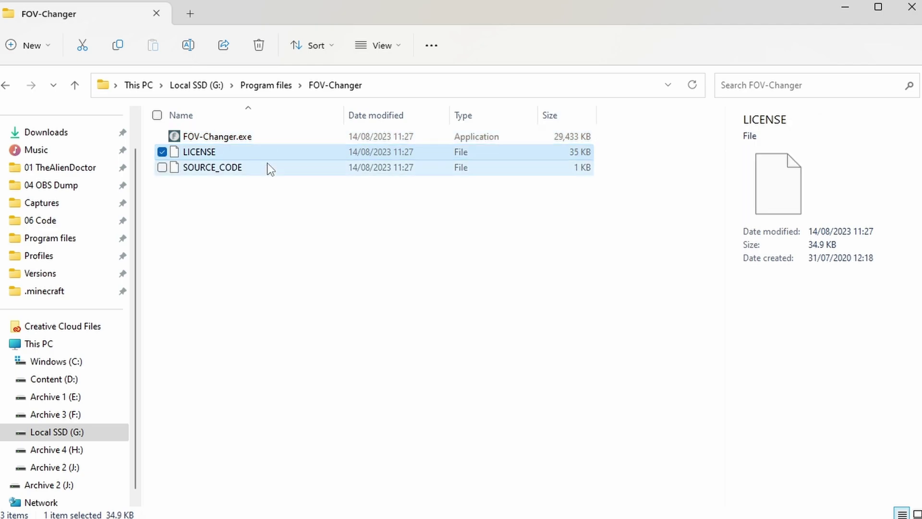
left_click(269, 168)
double_click(268, 151)
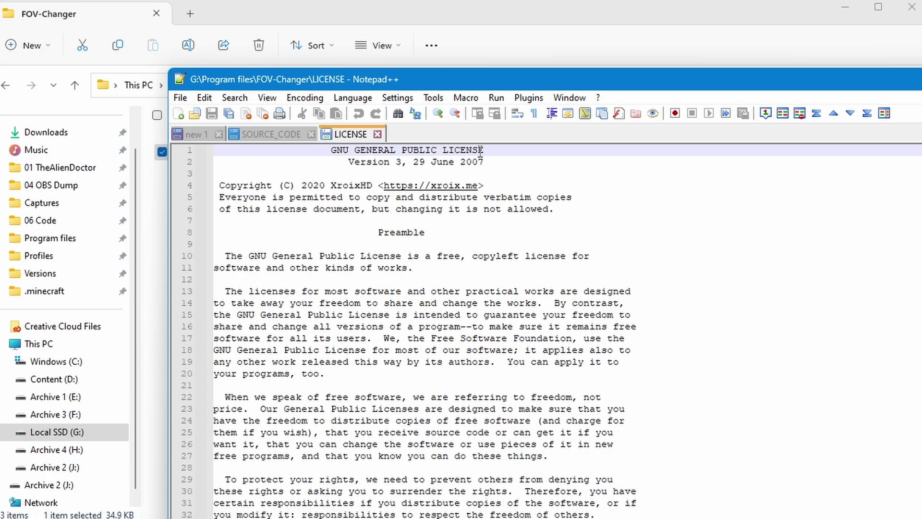
left_click_drag(493, 150, 506, 421)
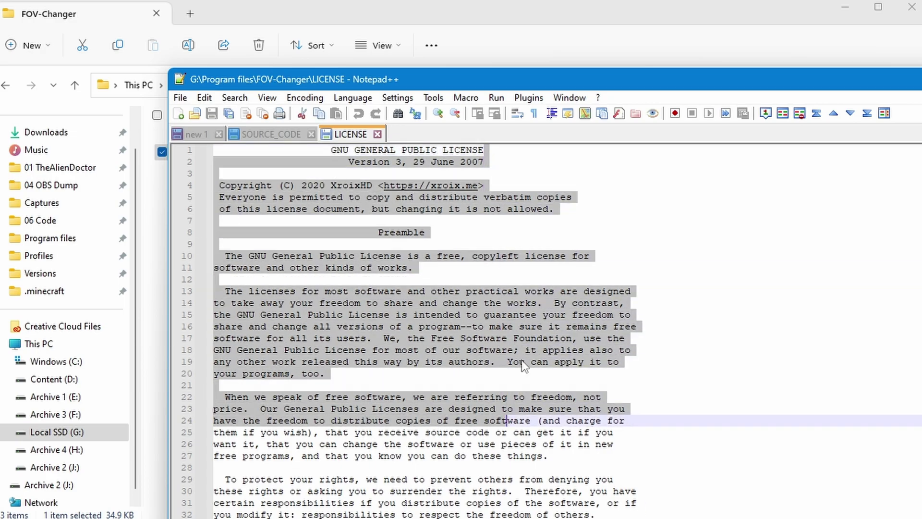
key("ctrl+Tab")
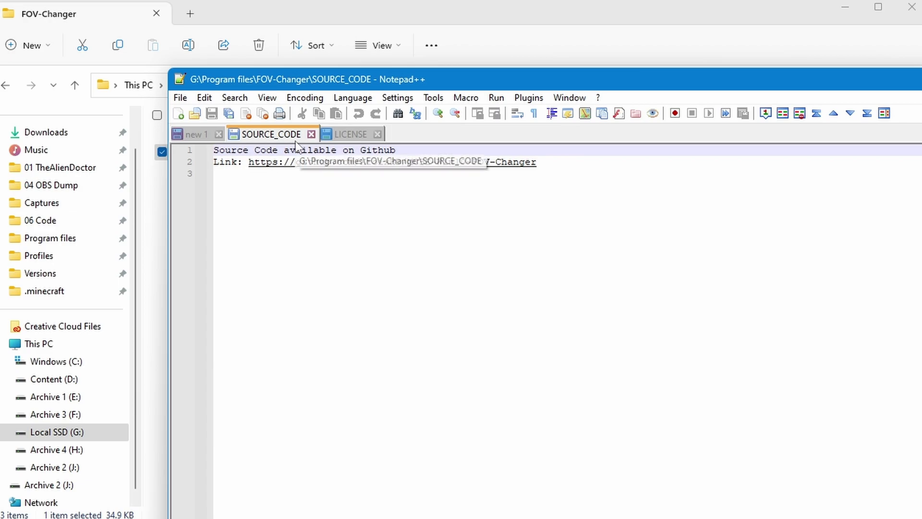
key("alt+F4")
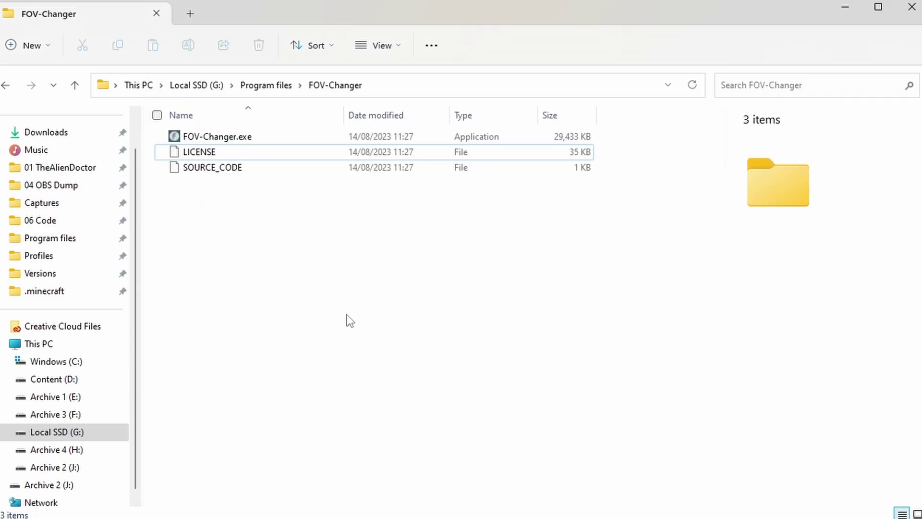
Step: Launch FOV-Changer.exe and reposition its window
double_click(396, 140)
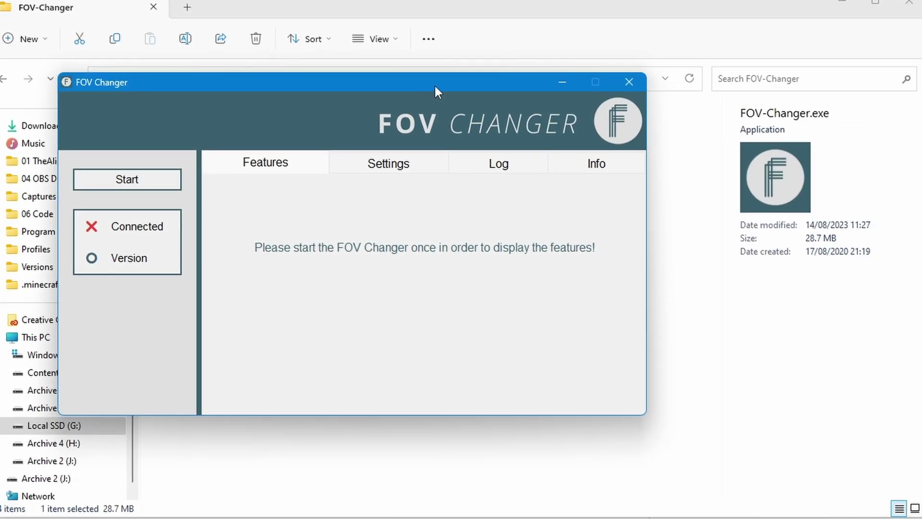
left_click_drag(434, 85, 506, 49)
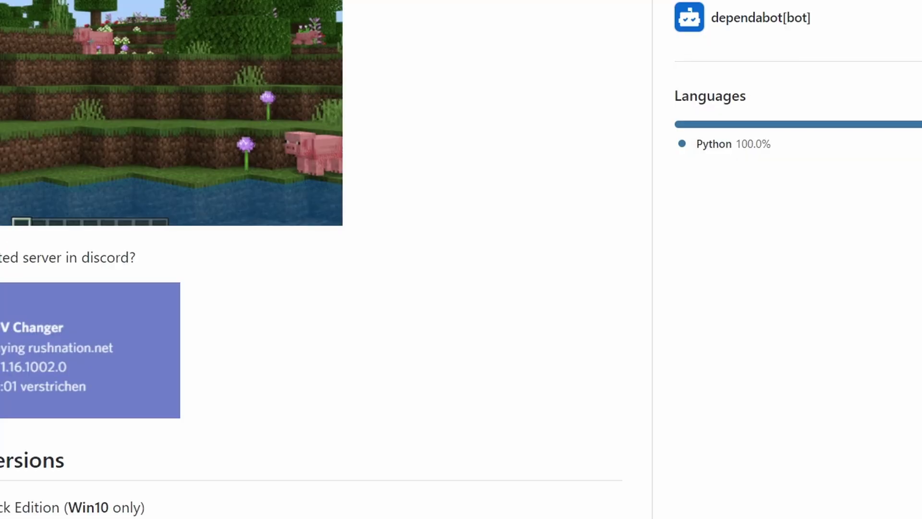
Step: Switch to the browser and open the src folder of the MCBE-Win10-FOV-Changer repository on GitHub
scroll(210, 187, "up", 6)
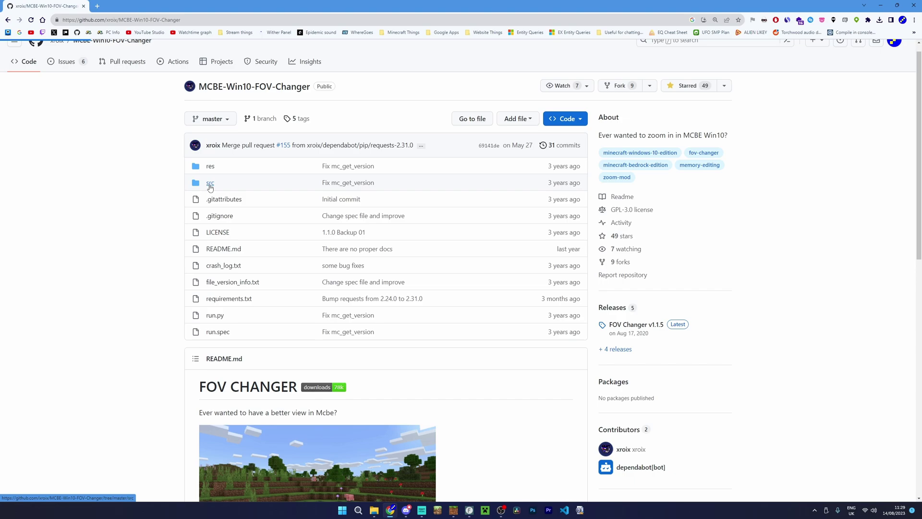
left_click(210, 184)
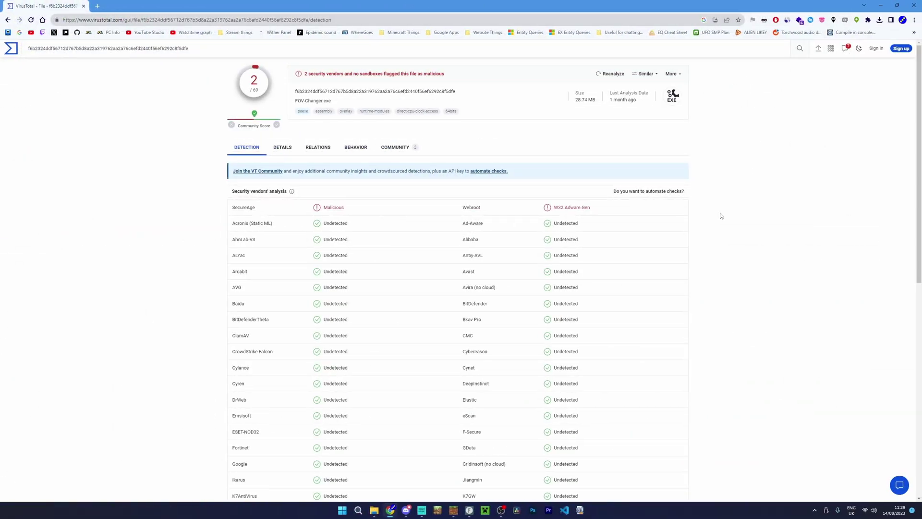
Step: Review the VirusTotal report for FOV-Changer.exe, checking the flagged vendor detections and the community comment
left_click_drag(323, 206, 601, 207)
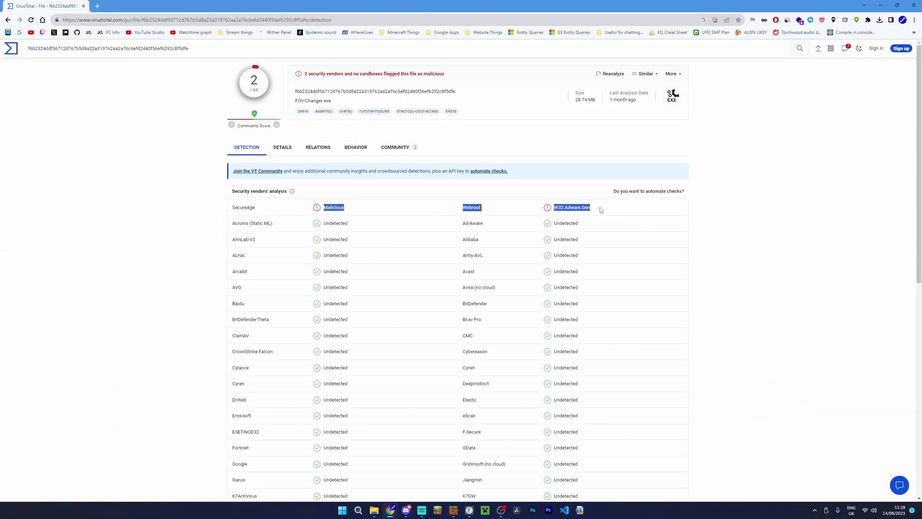
left_click(600, 207)
left_click_drag(312, 210, 347, 210)
left_click_drag(600, 209, 529, 209)
left_click(435, 208)
left_click(403, 149)
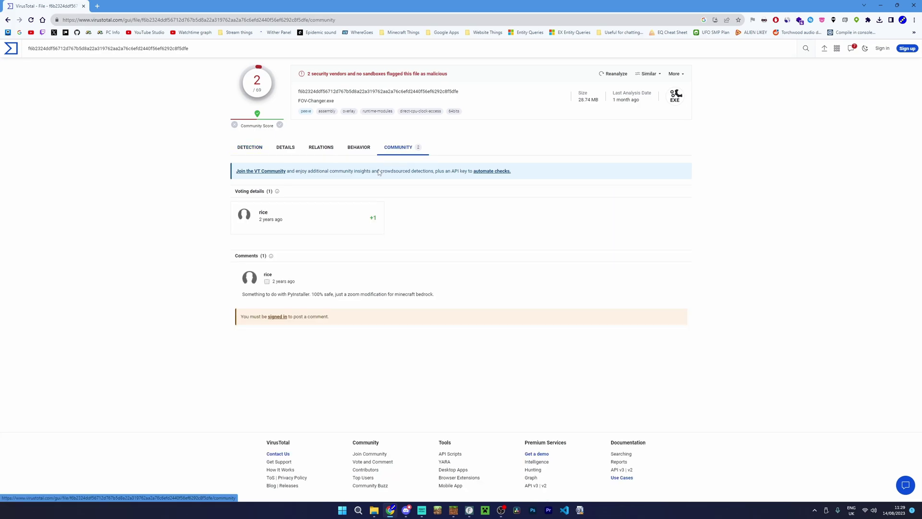
left_click_drag(254, 296, 294, 294)
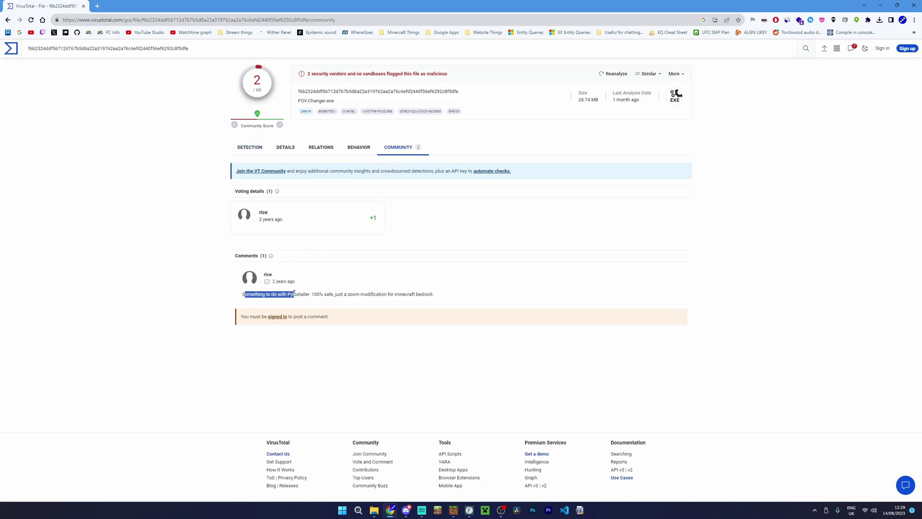
left_click(313, 294)
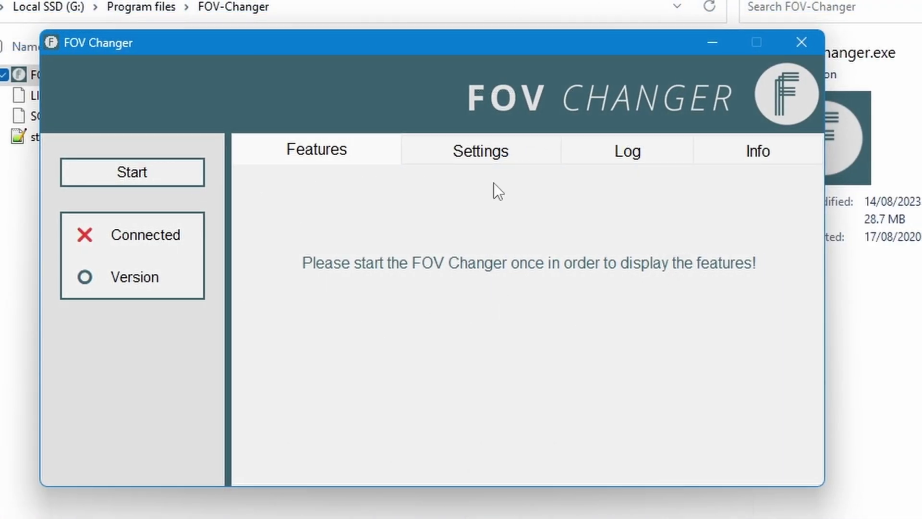
Step: Turn on Auto attach in the FOV Changer settings and save them
left_click(505, 154)
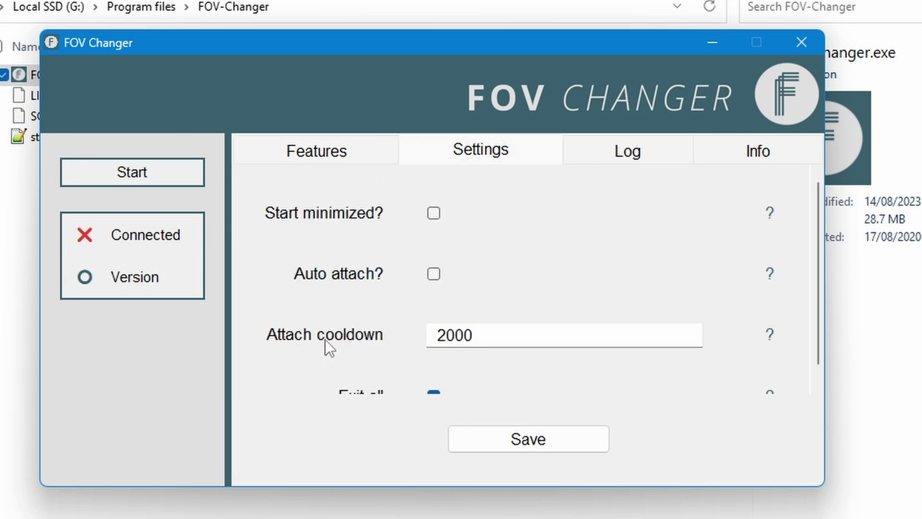
scroll(331, 322, "down", 1)
scroll(333, 317, "up", 1)
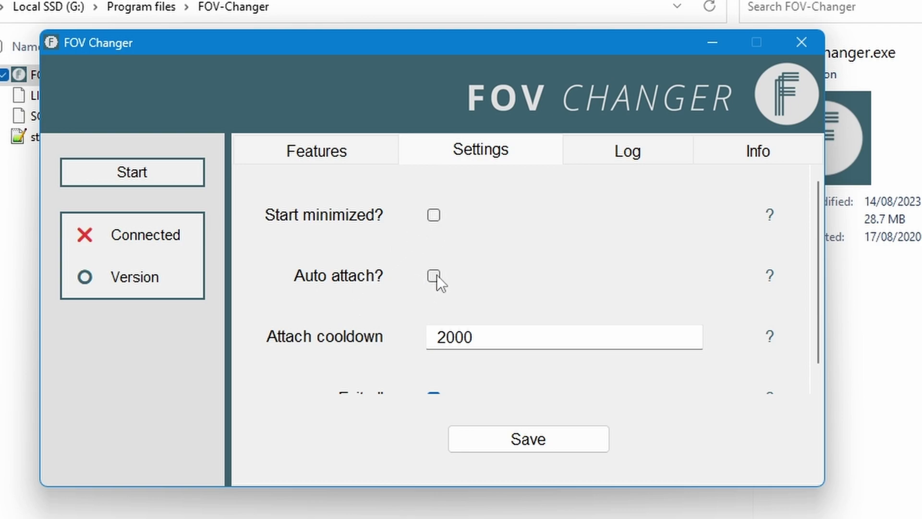
scroll(409, 268, "down", 1)
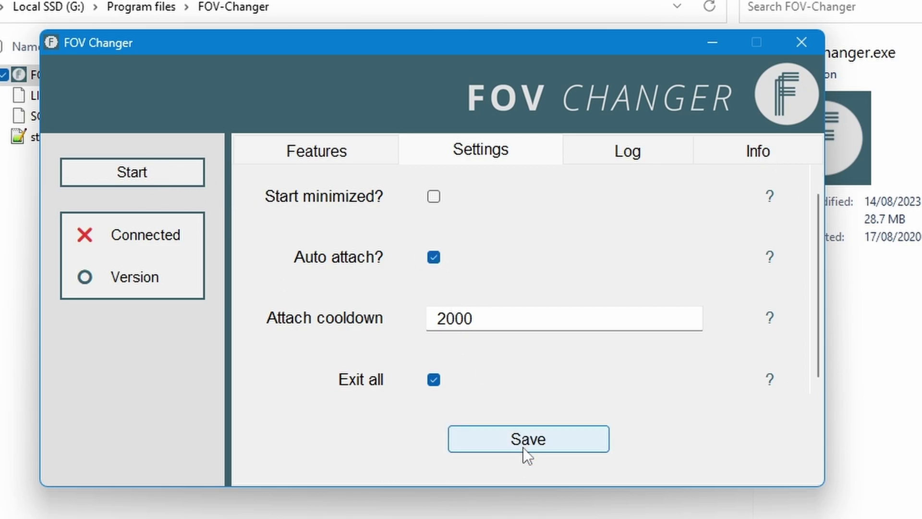
left_click(560, 441)
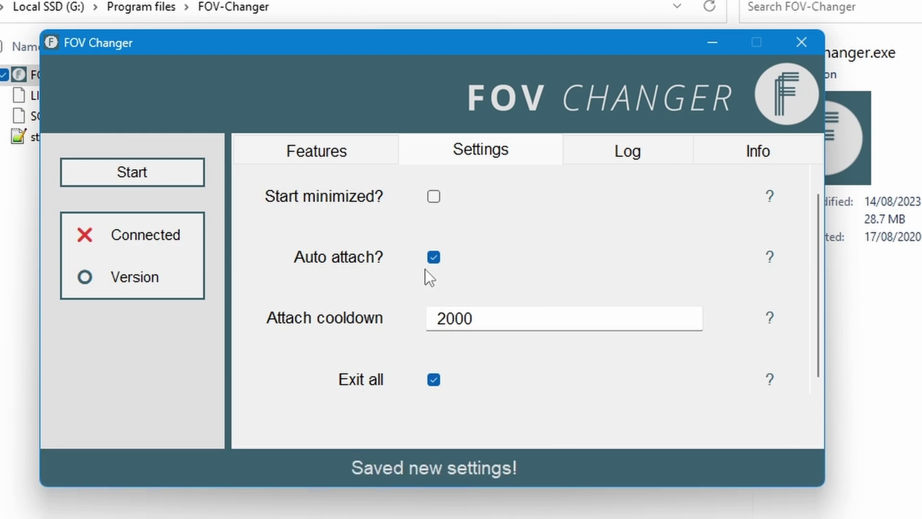
scroll(438, 261, "up", 1)
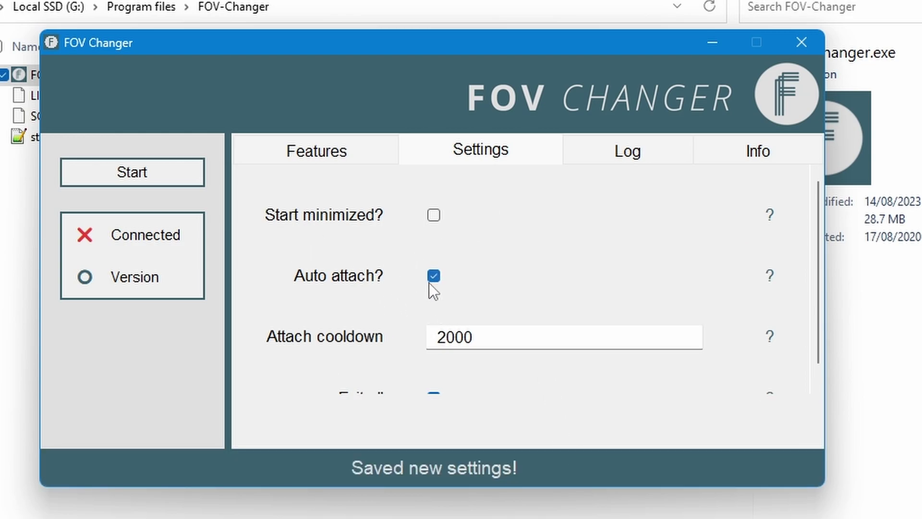
Step: Display the FOV Changer log
left_click(632, 151)
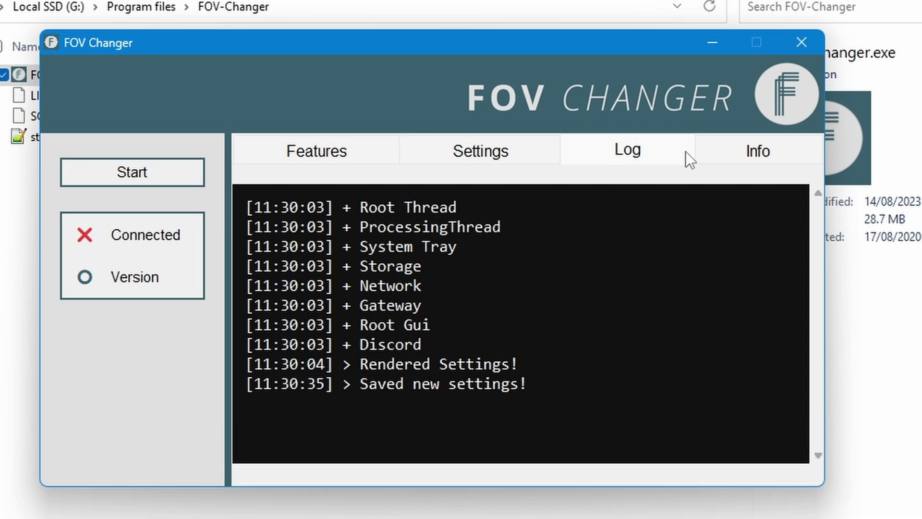
Step: Display the FOV Changer info page, and save the Discord options with the connected server and Minecraft version shown
left_click(746, 151)
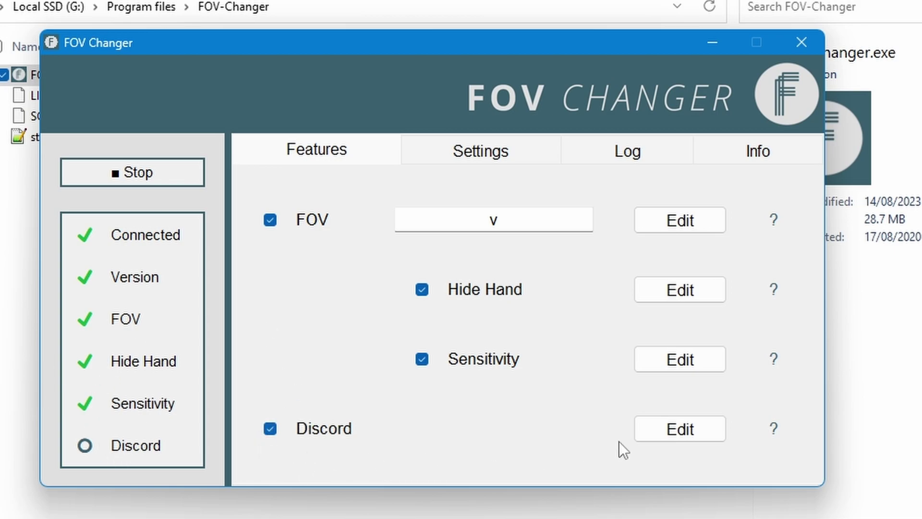
left_click(650, 440)
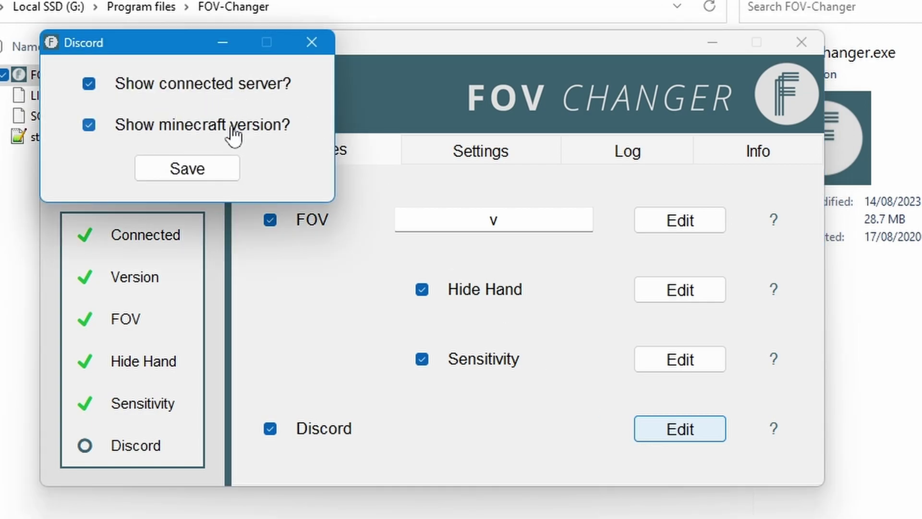
left_click(168, 163)
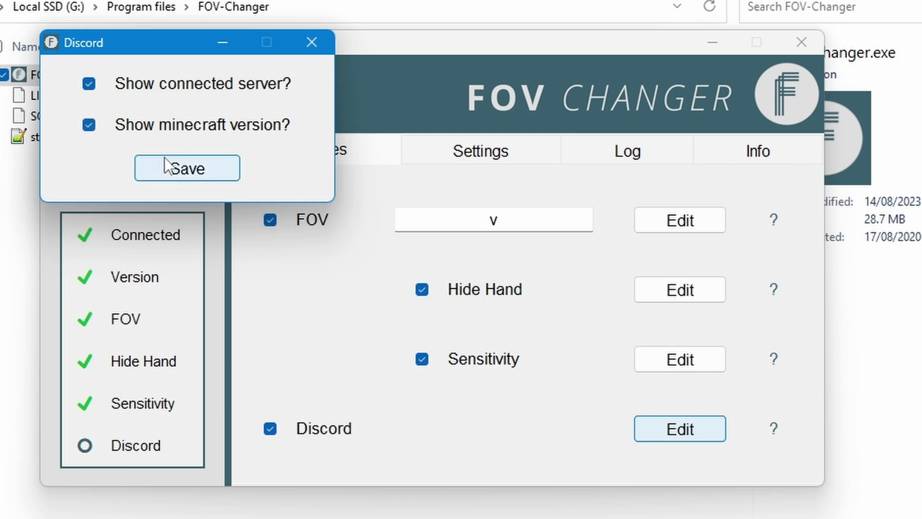
Step: Switch to Minecraft and test the zoom hotkey repeatedly while moving around The Hive lobby
left_click(54, 163)
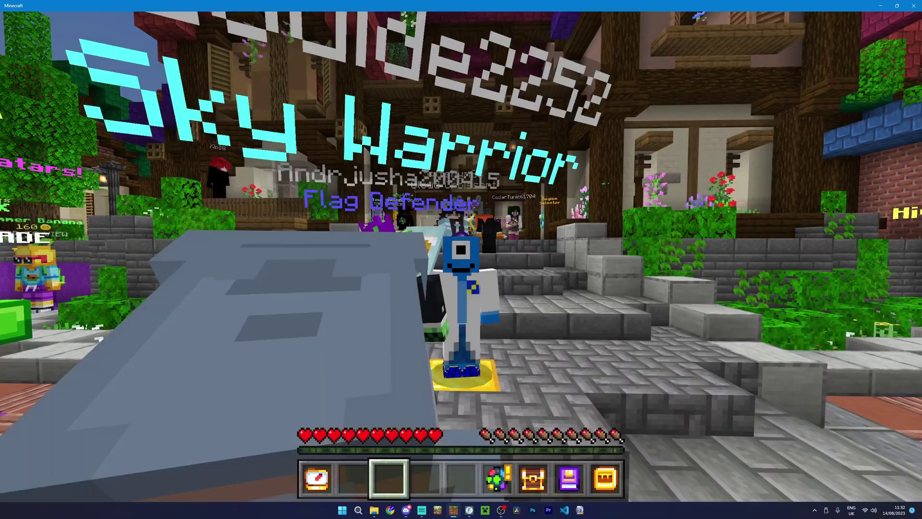
key("c")
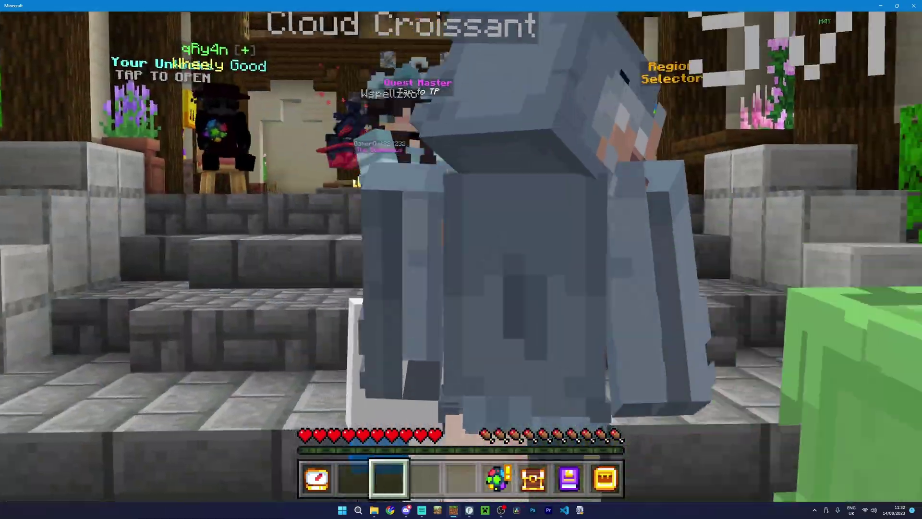
key("c")
key("c")
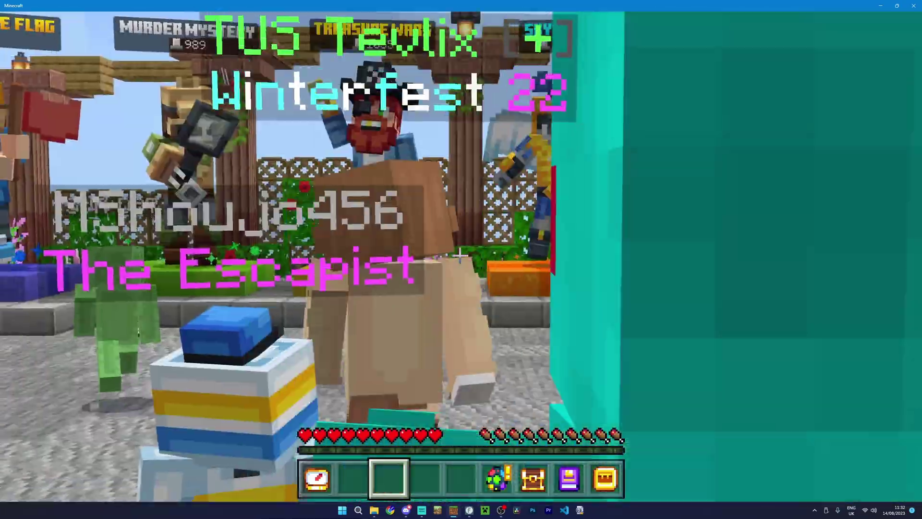
key("c")
key("w")
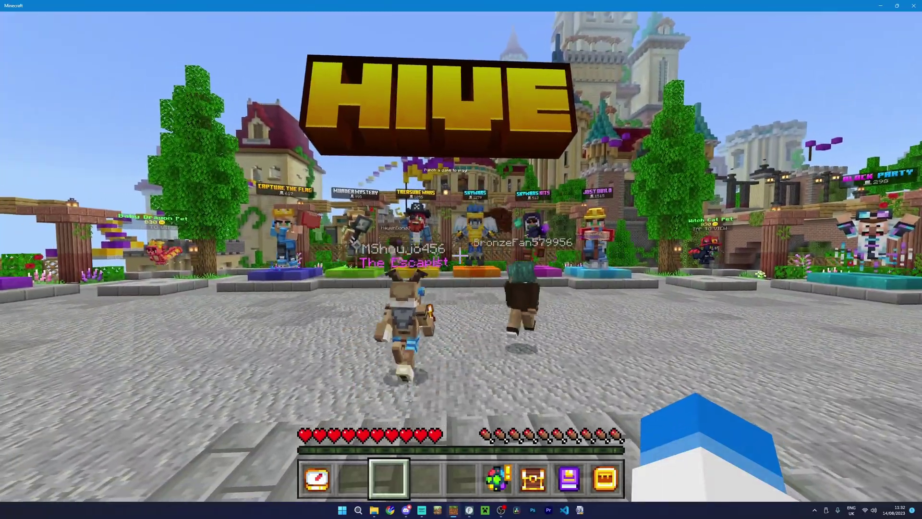
Step: Switch to Discord to check the profile's game activity, and turn off the Discord feature in FOV Changer
key("t")
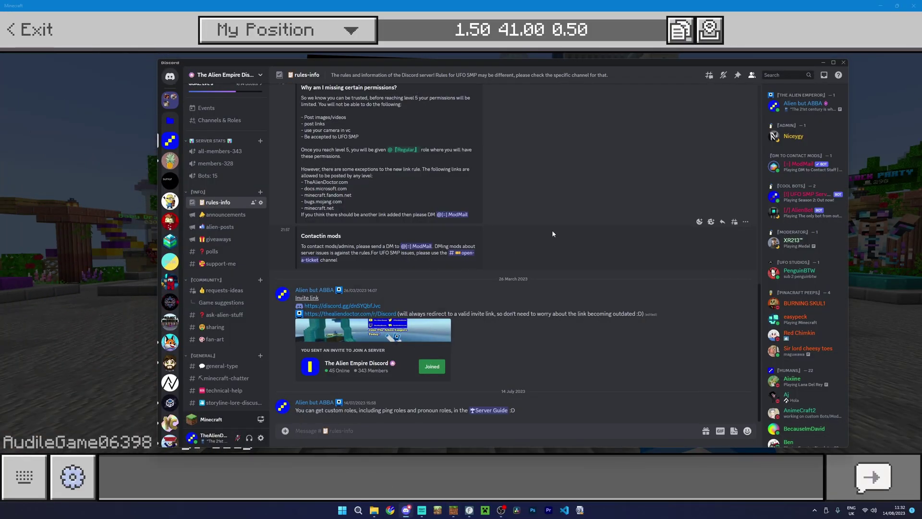
left_click(792, 105)
left_click(656, 108)
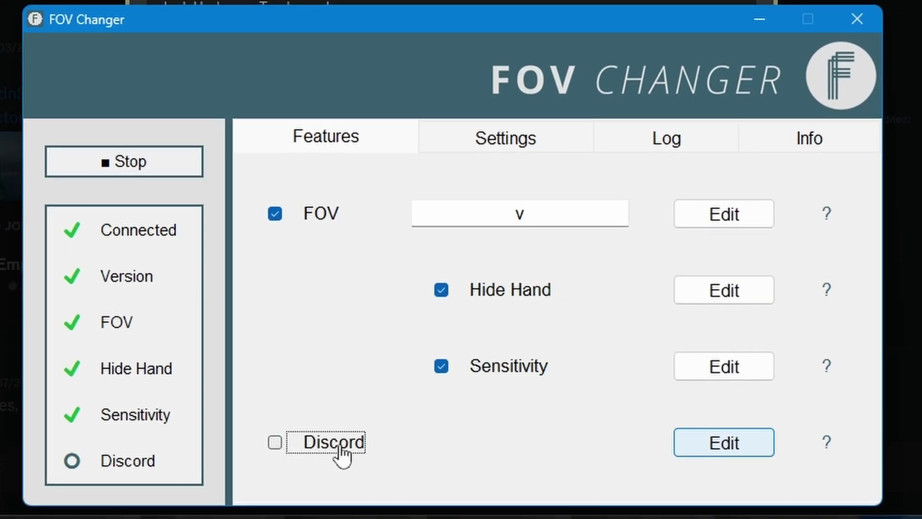
left_click(175, 172)
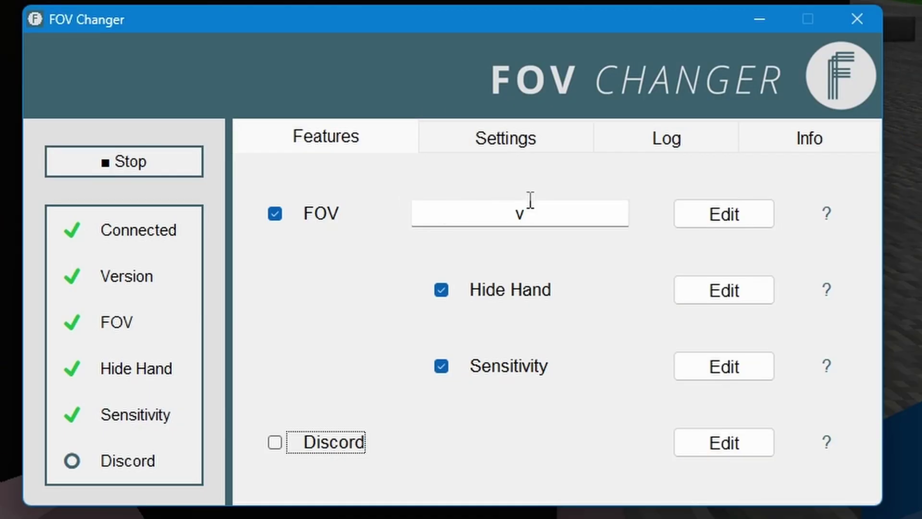
Step: Set the FOV hotkey to c in FOV Changer and open the normal and zoomed FOV values for editing
left_click(533, 210)
left_click_drag(533, 209, 463, 212)
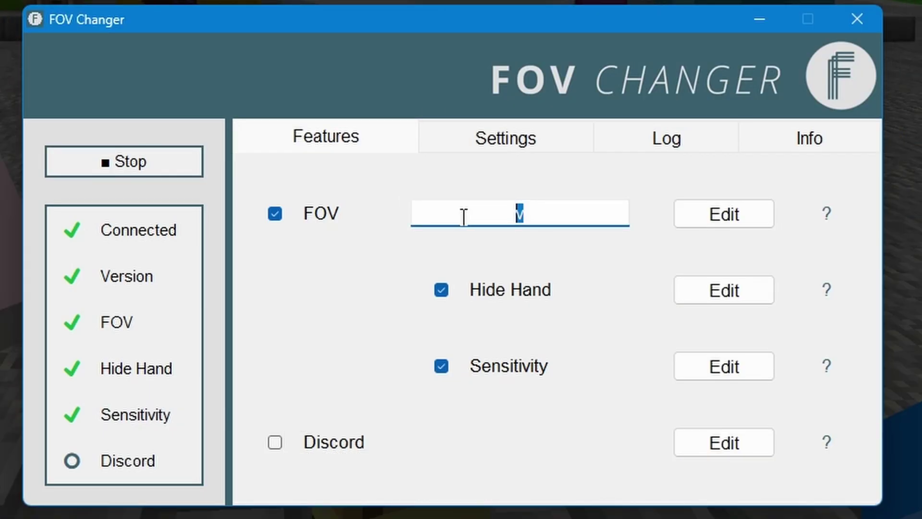
left_click(730, 214)
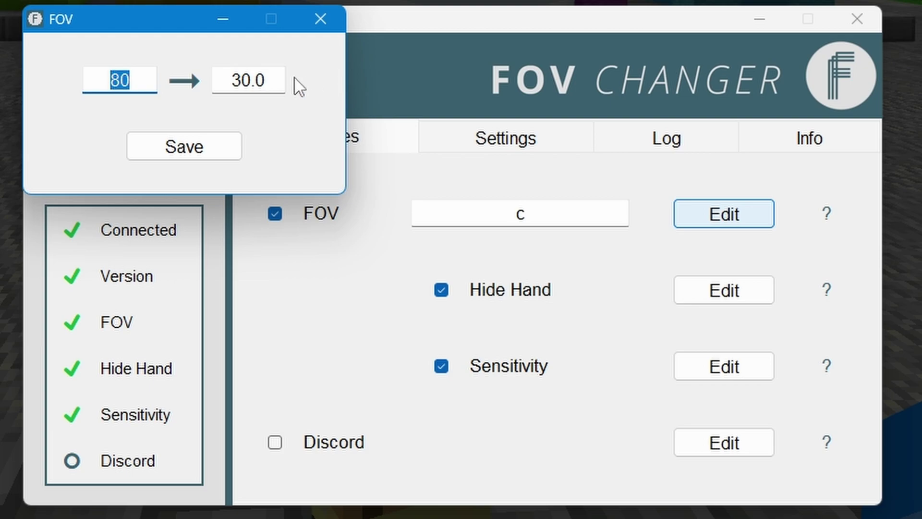
key("Tab")
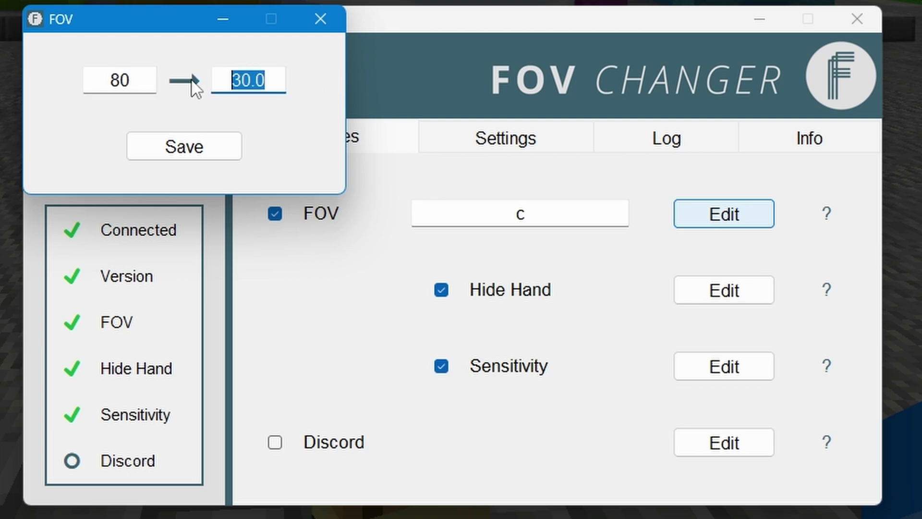
left_click(233, 80)
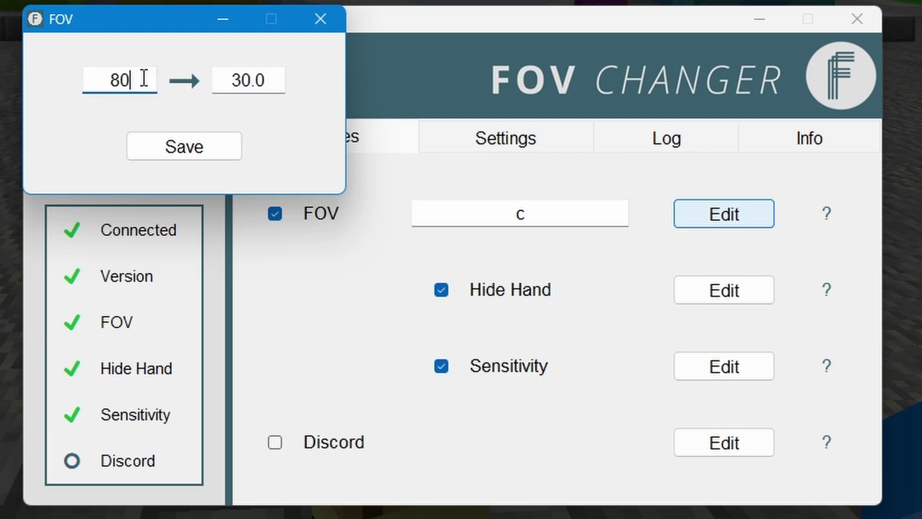
double_click(143, 78)
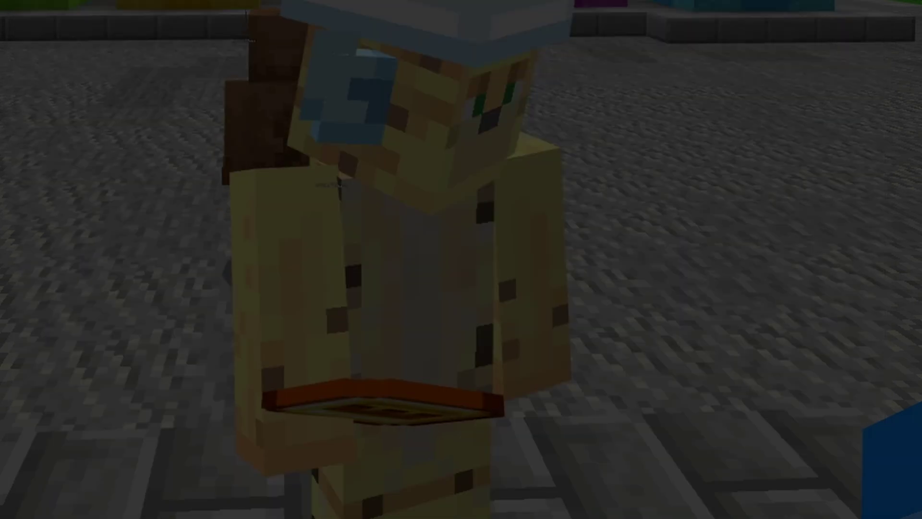
Step: Return to Minecraft and try the c zoom hotkey in the lobby
key("Escape")
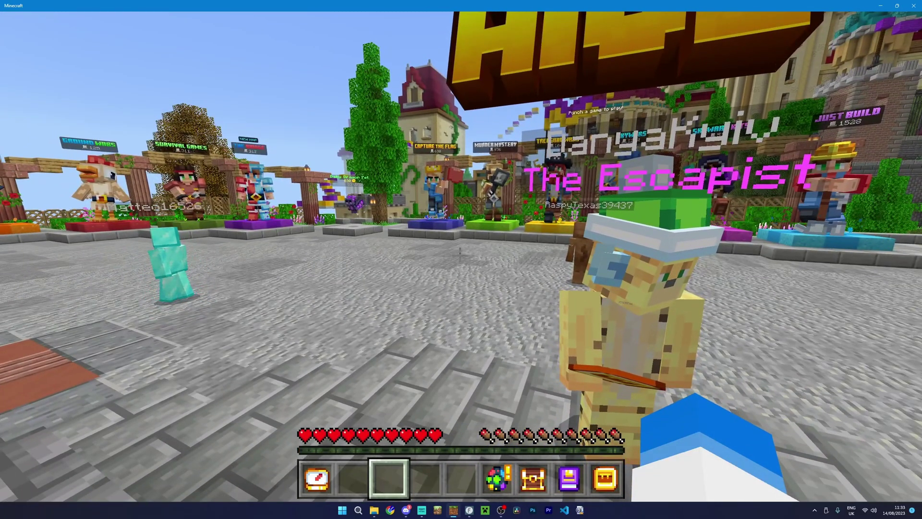
key("c")
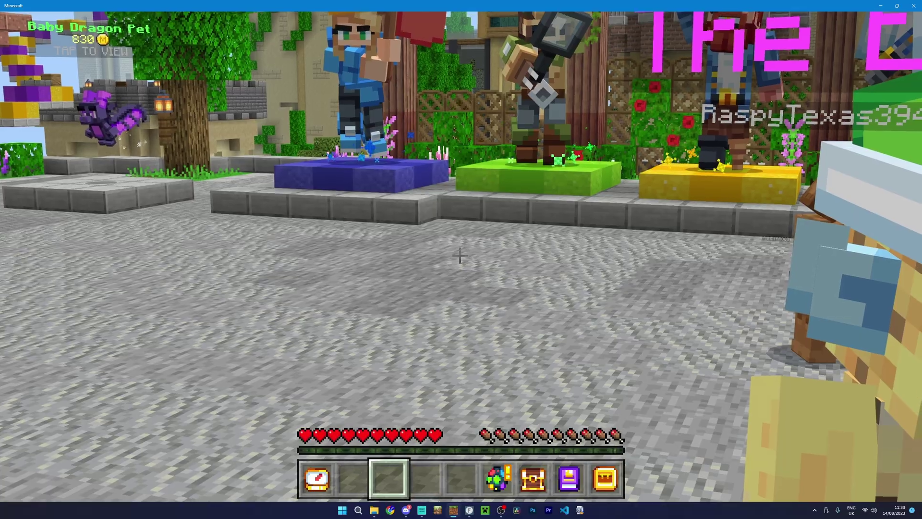
key("w")
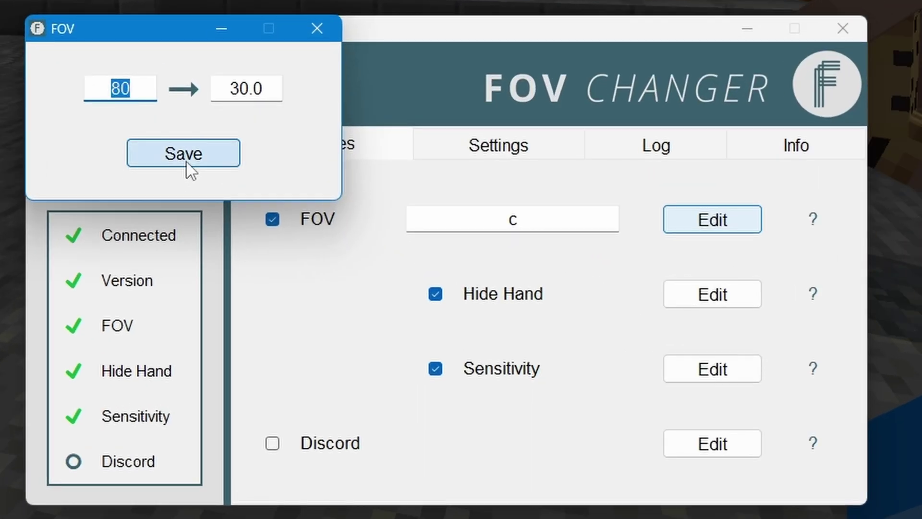
Step: Save the FOV values as 80 normal and 30.0 zoomed, and review the Sensitivity and Hide Hand values
left_click(187, 164)
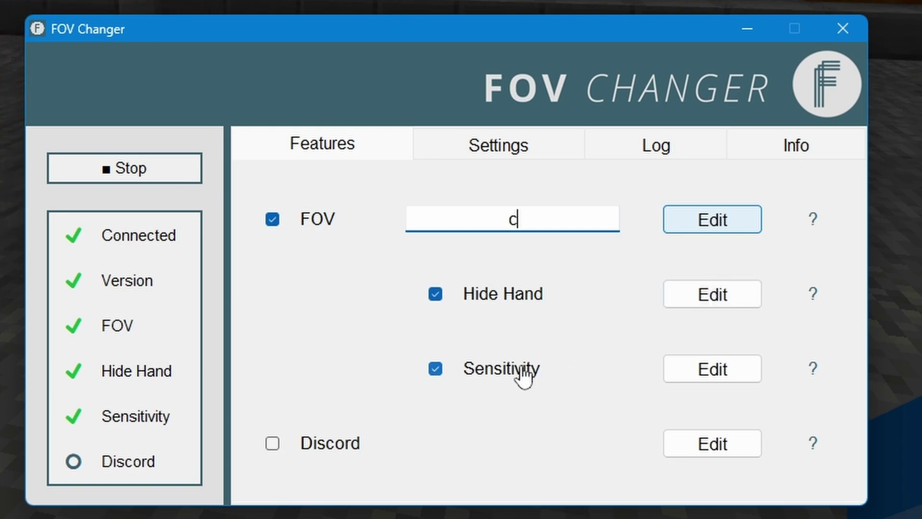
left_click(693, 373)
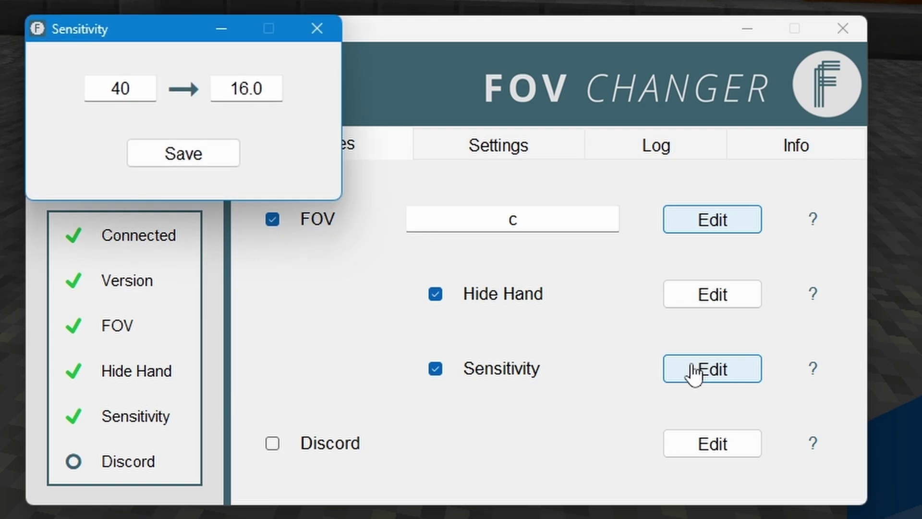
left_click(322, 31)
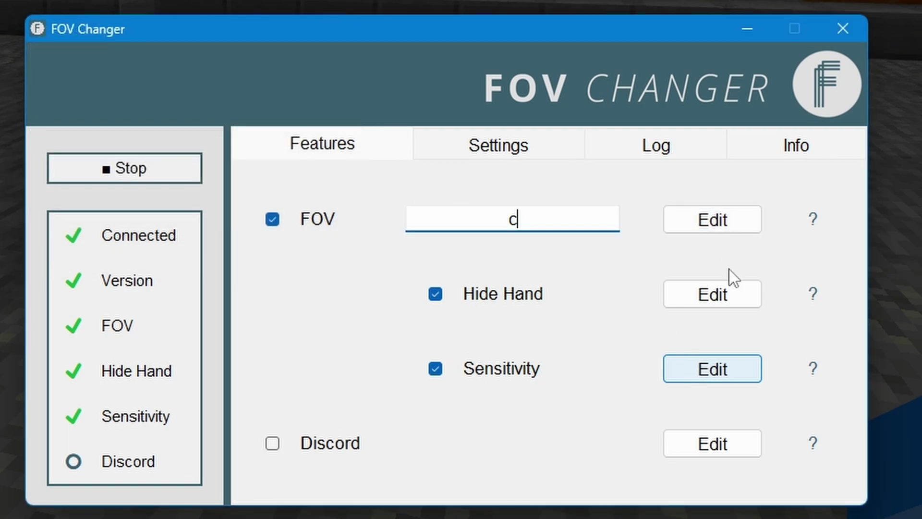
left_click(728, 288)
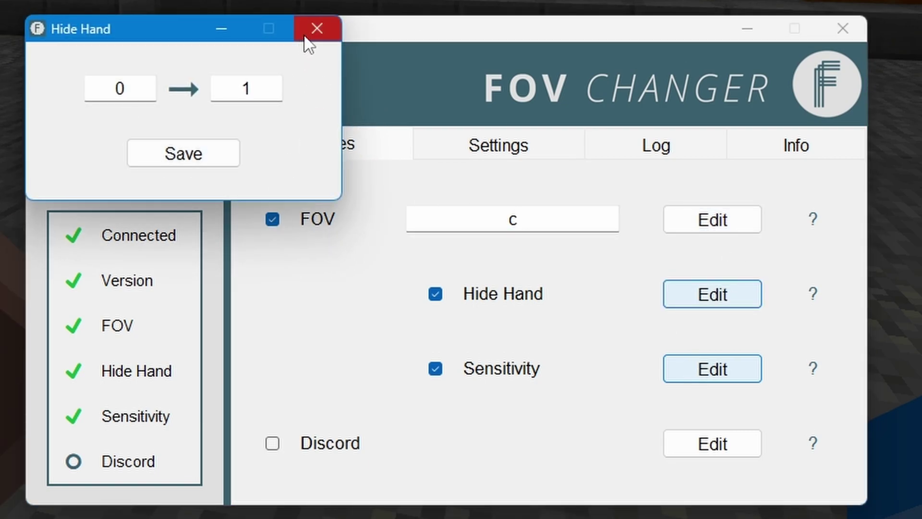
left_click(317, 30)
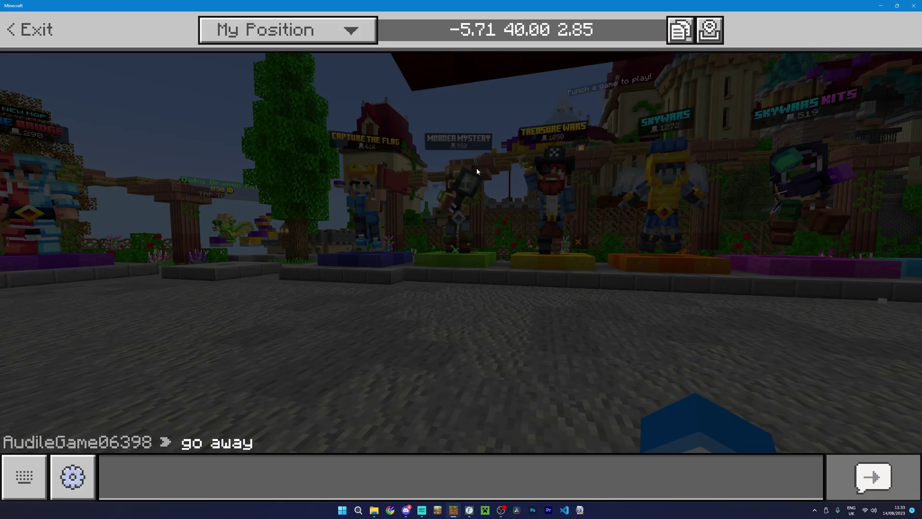
key("Escape")
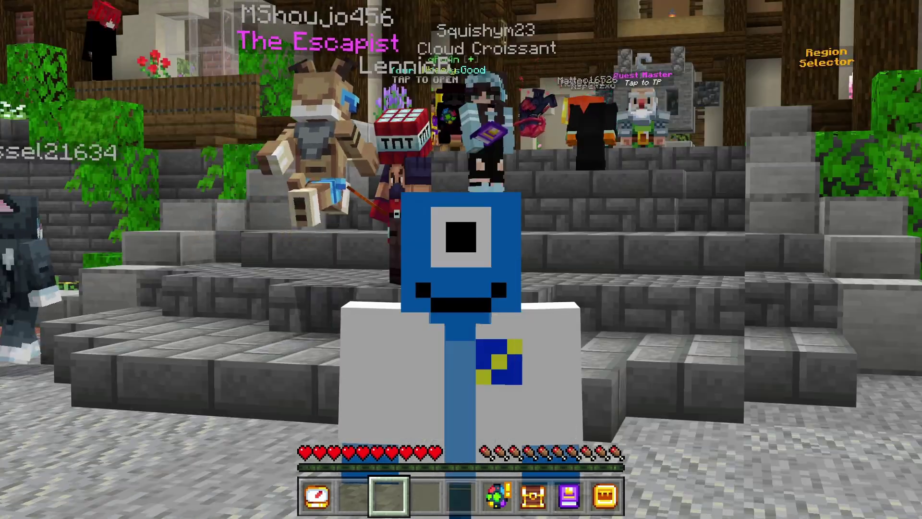
key("w")
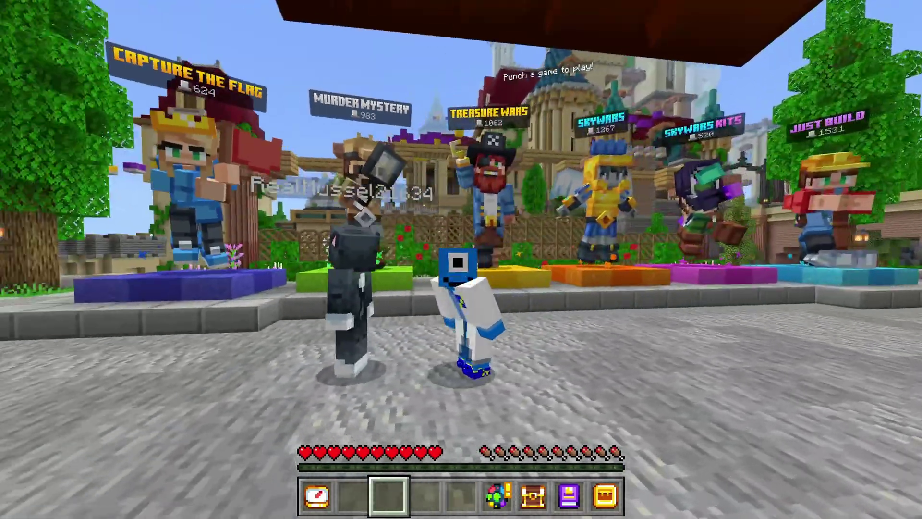
key("w")
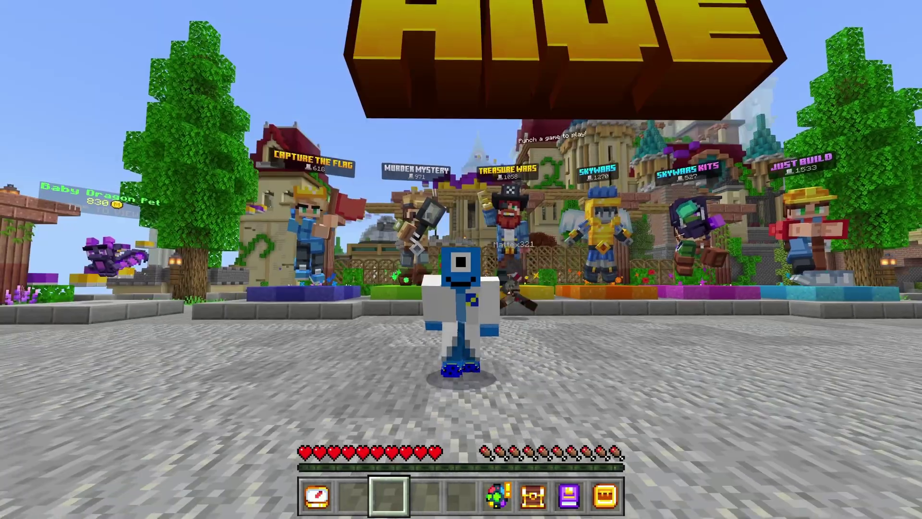
key("a")
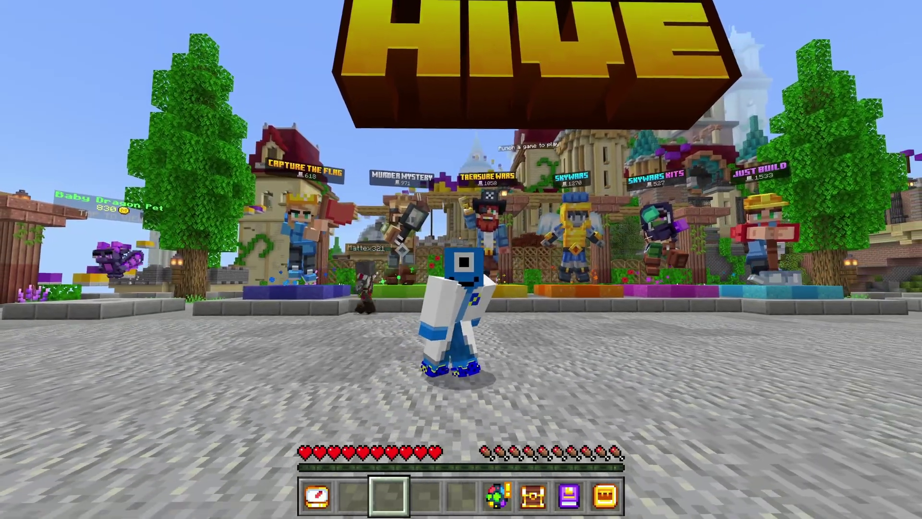
key("d")
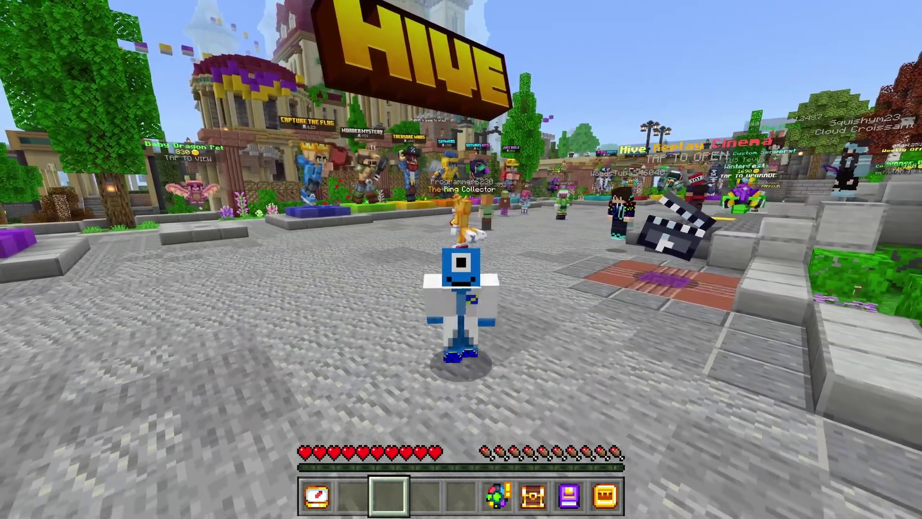
key("w")
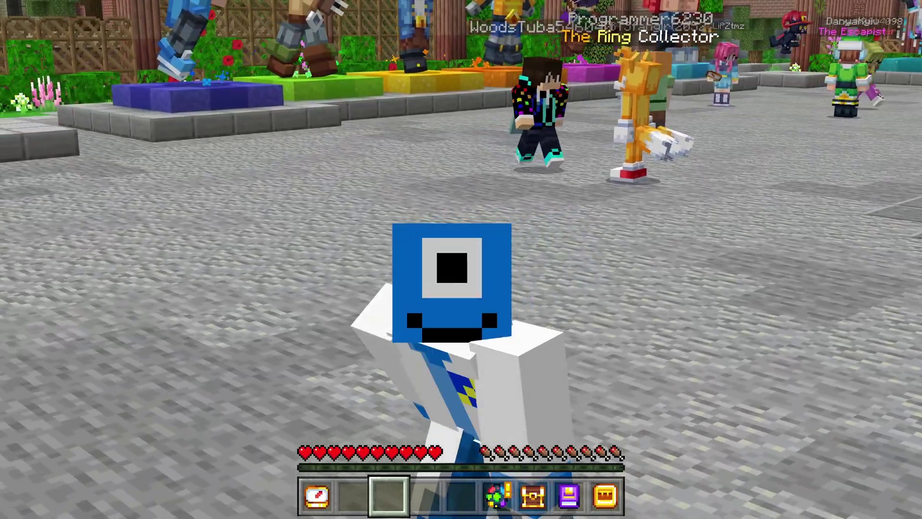
key("w")
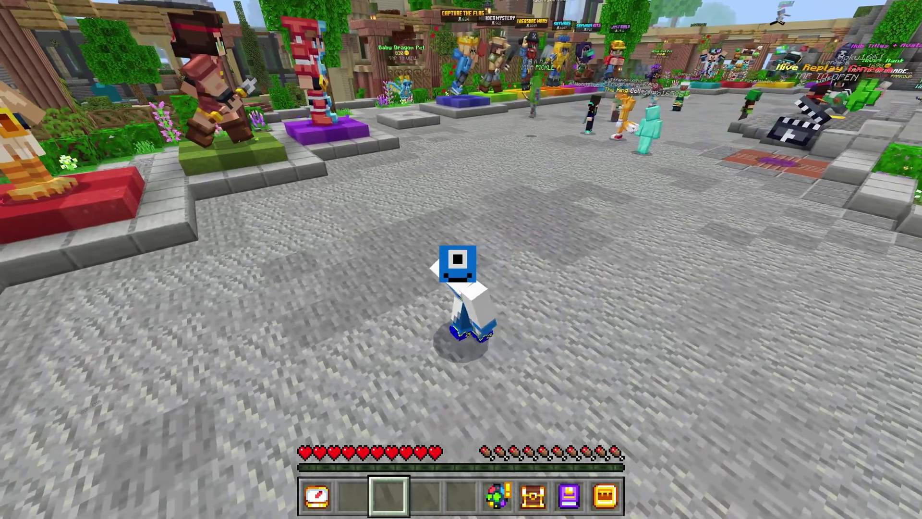
key("s")
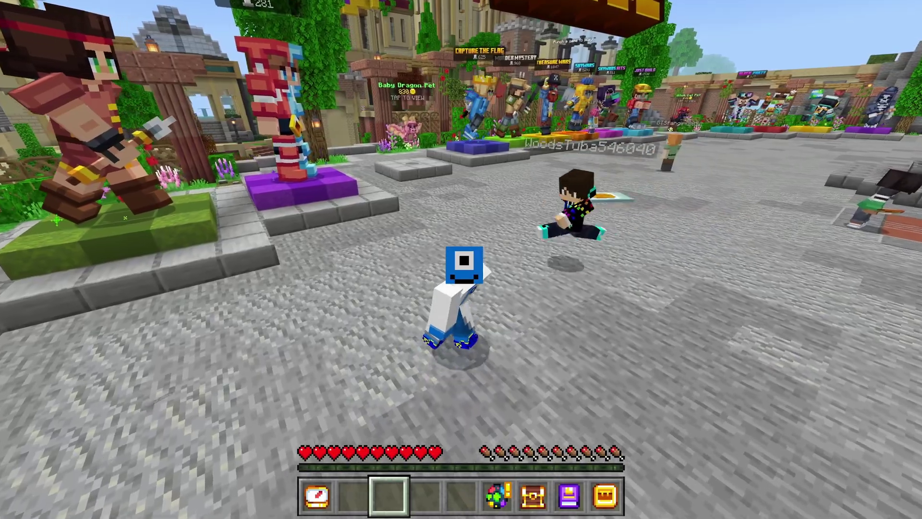
key("s")
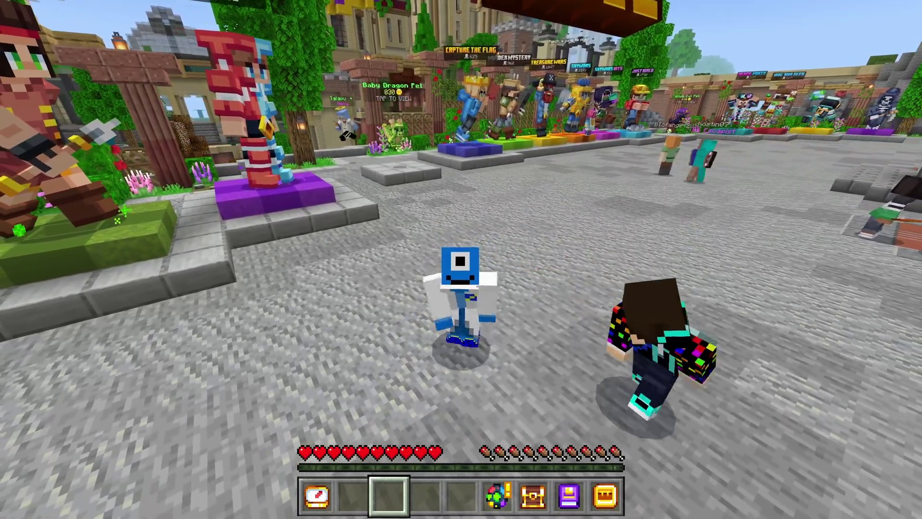